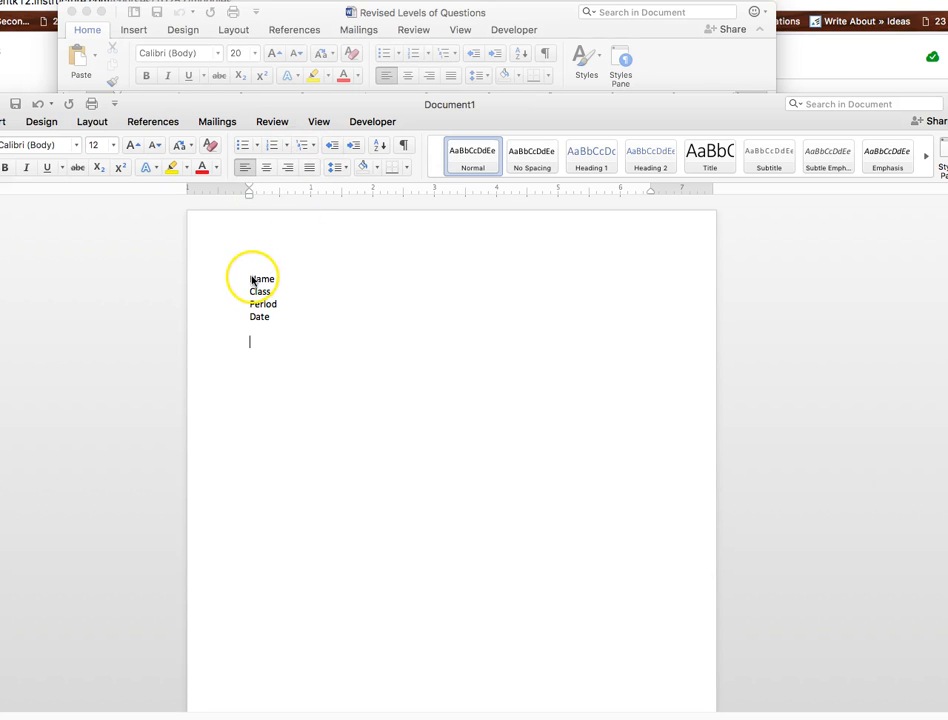
Step: Change the font of the Name, Class, Period and Date heading lines to Georgia
left_click_drag(250, 281, 275, 330)
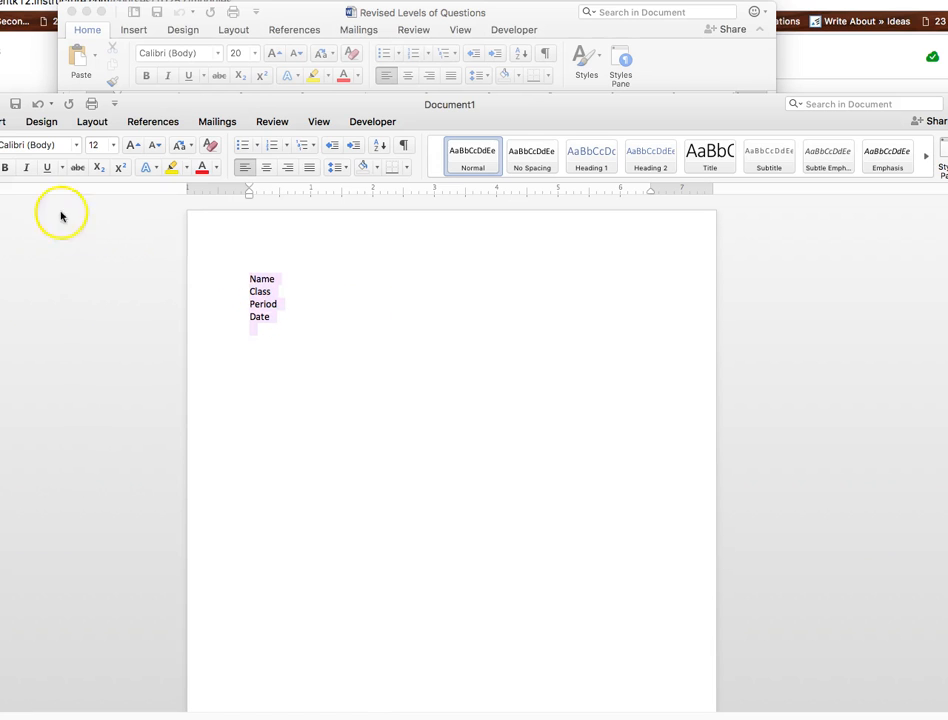
left_click(76, 148)
mouse_move(135, 403)
scroll(130, 640, "down", 15)
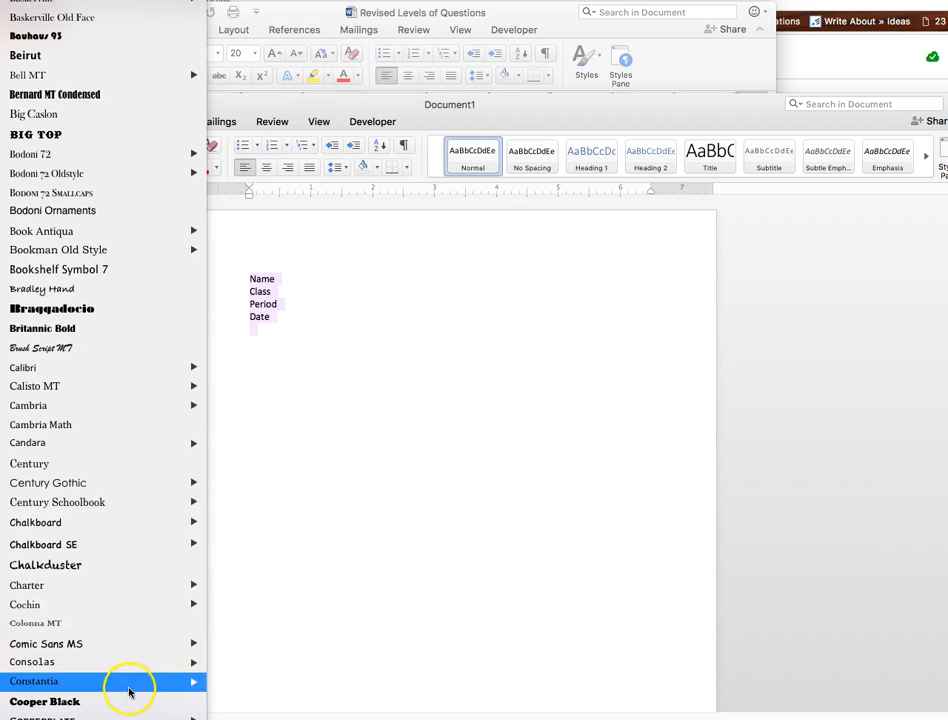
scroll(127, 682, "down", 5)
scroll(121, 626, "down", 10)
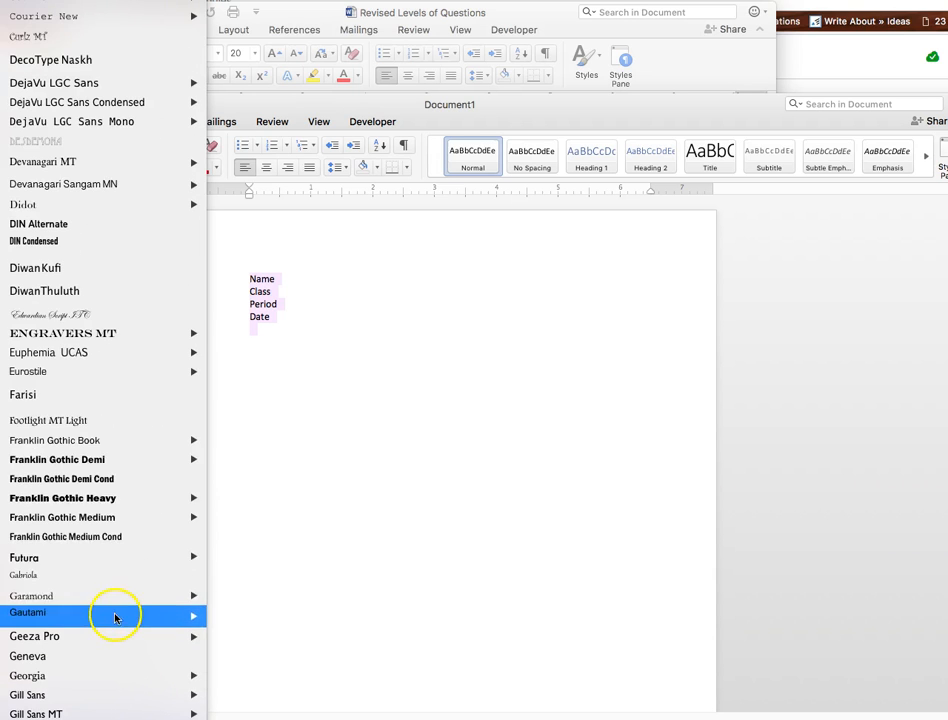
mouse_move(132, 598)
left_click(100, 672)
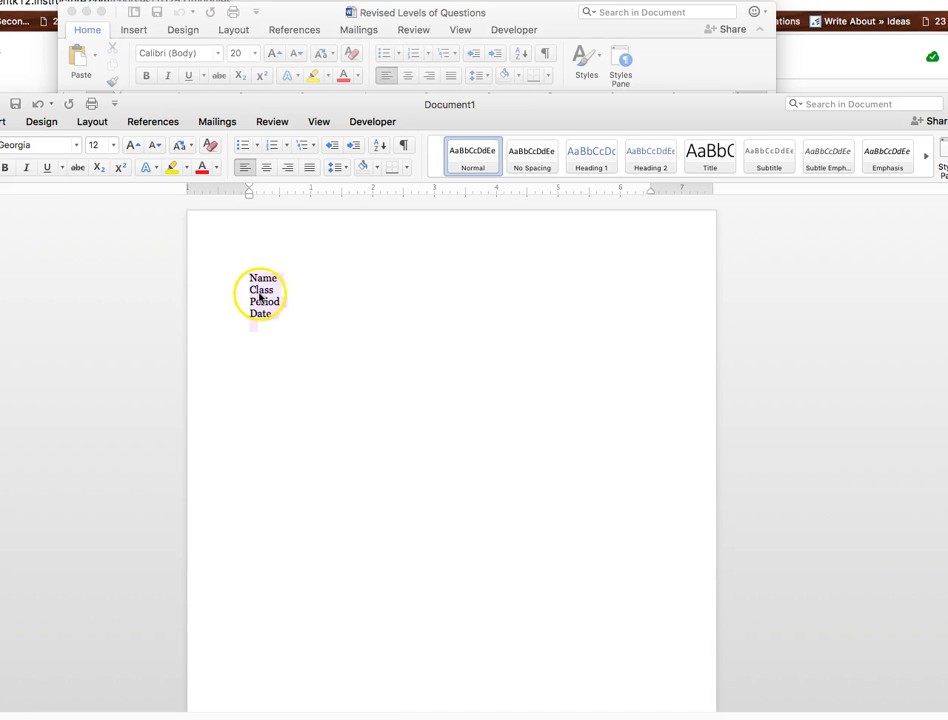
left_click(276, 320)
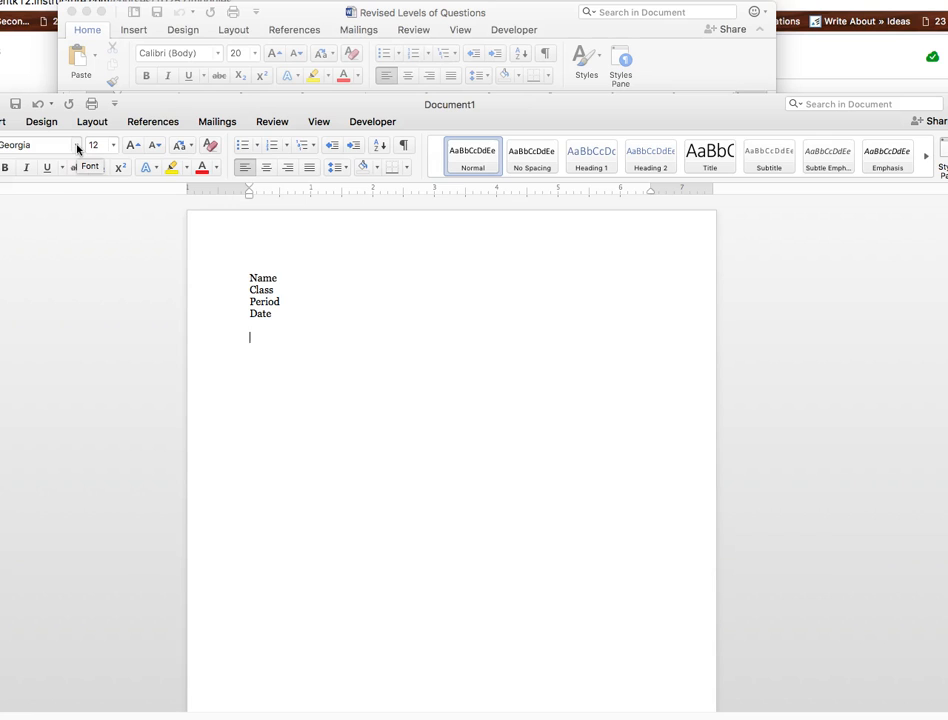
Step: Enter the line "title" below the heading block, leaving blank space under Date, and centre it
key("Return")
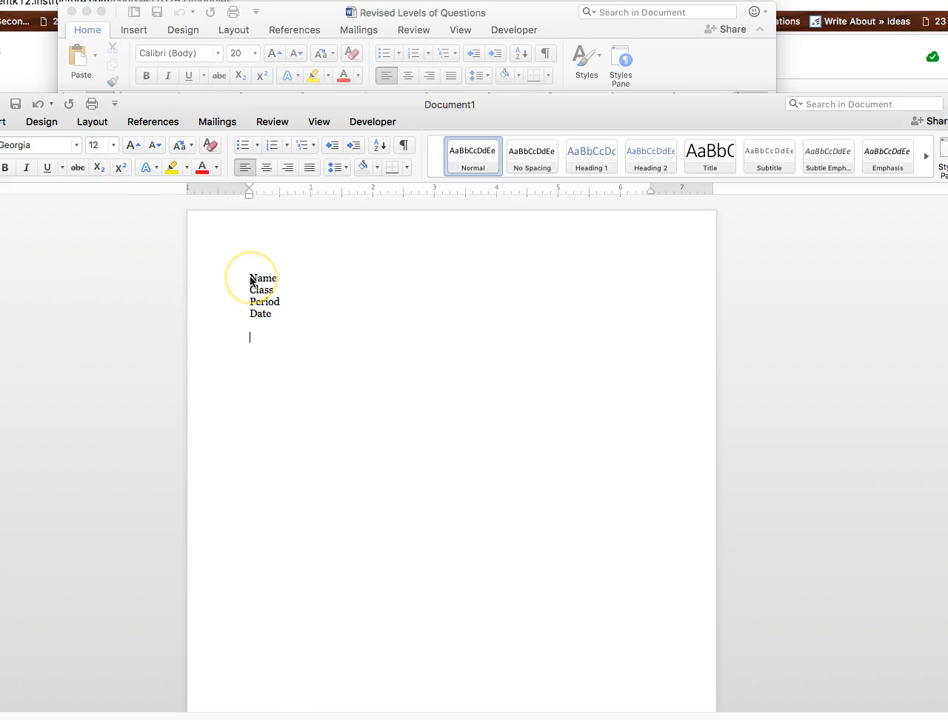
left_click_drag(251, 279, 271, 332)
left_click(276, 314)
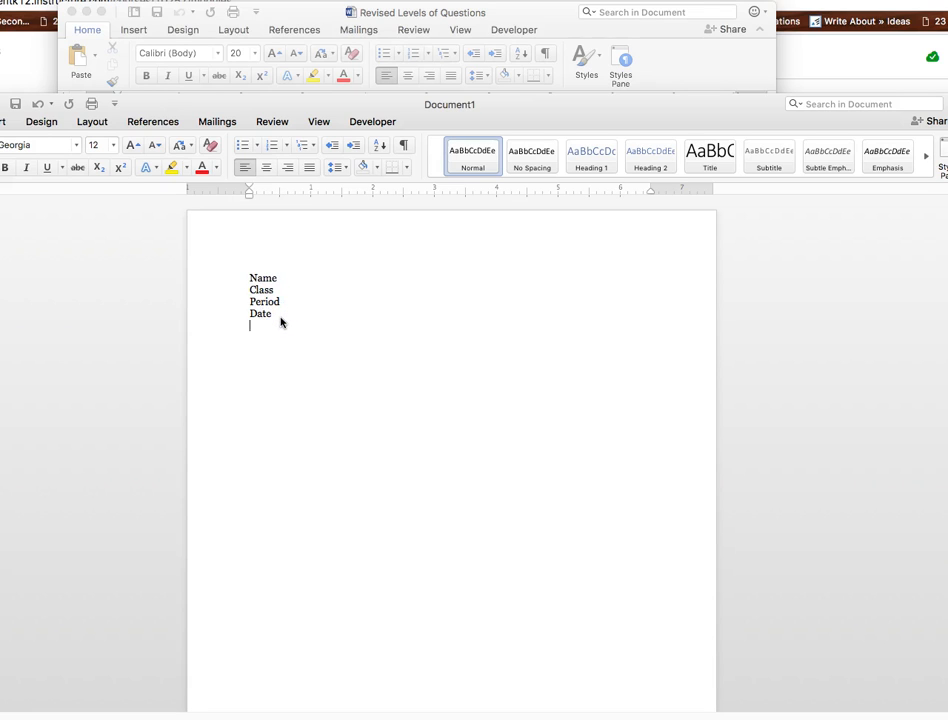
type("title")
left_click_drag(268, 350, 219, 342)
left_click(267, 166)
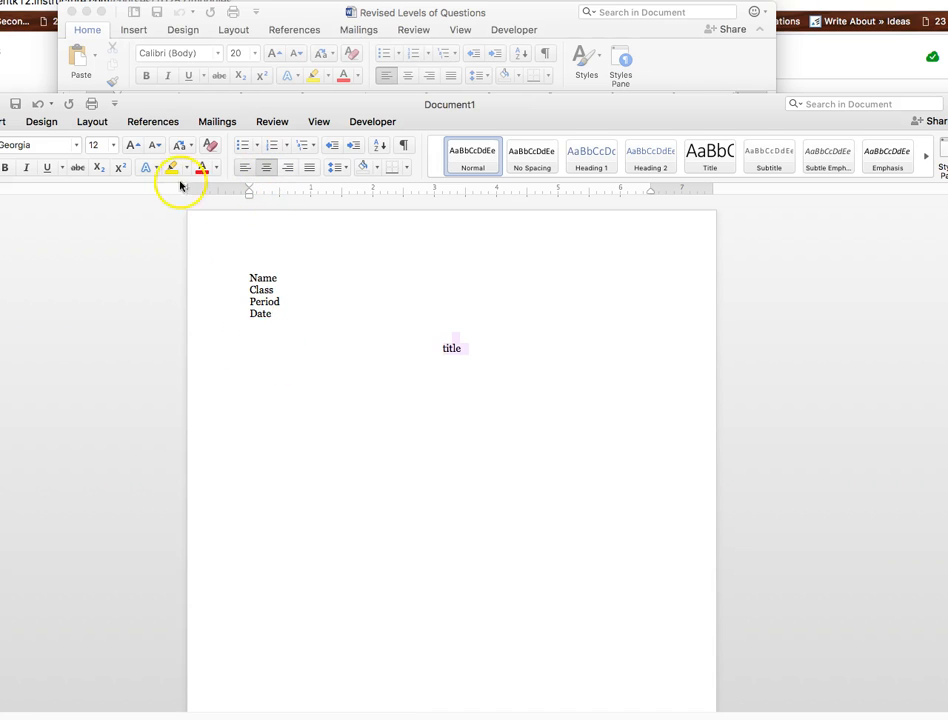
left_click(459, 349)
left_click(506, 364)
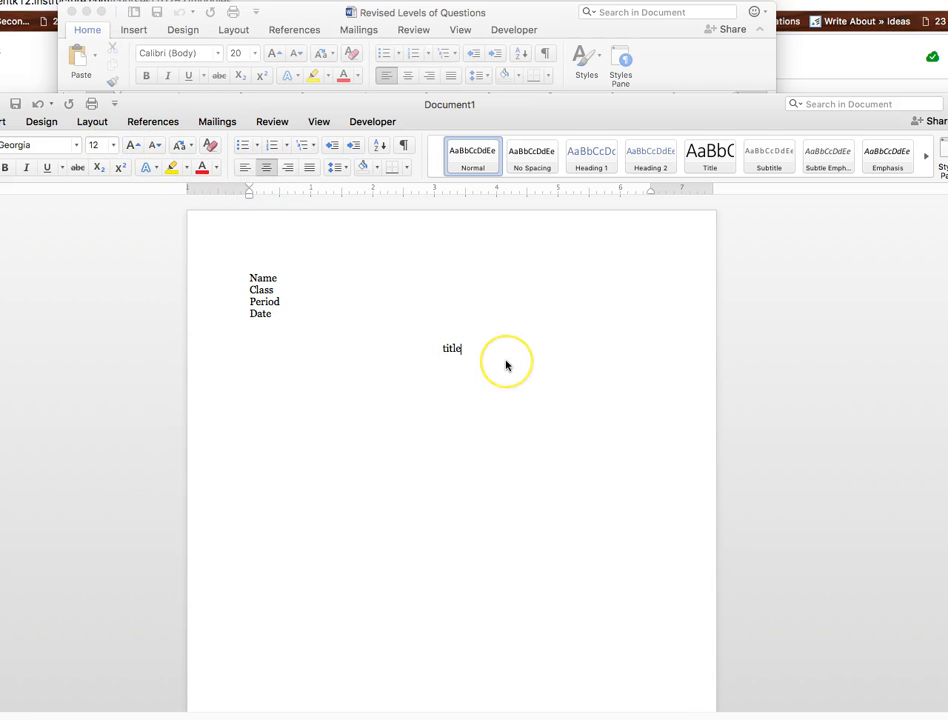
Step: Set up the paragraph below the title as left-aligned with 2.0 line spacing and a 0.5-inch first-line indent
key("Return")
left_click(245, 168)
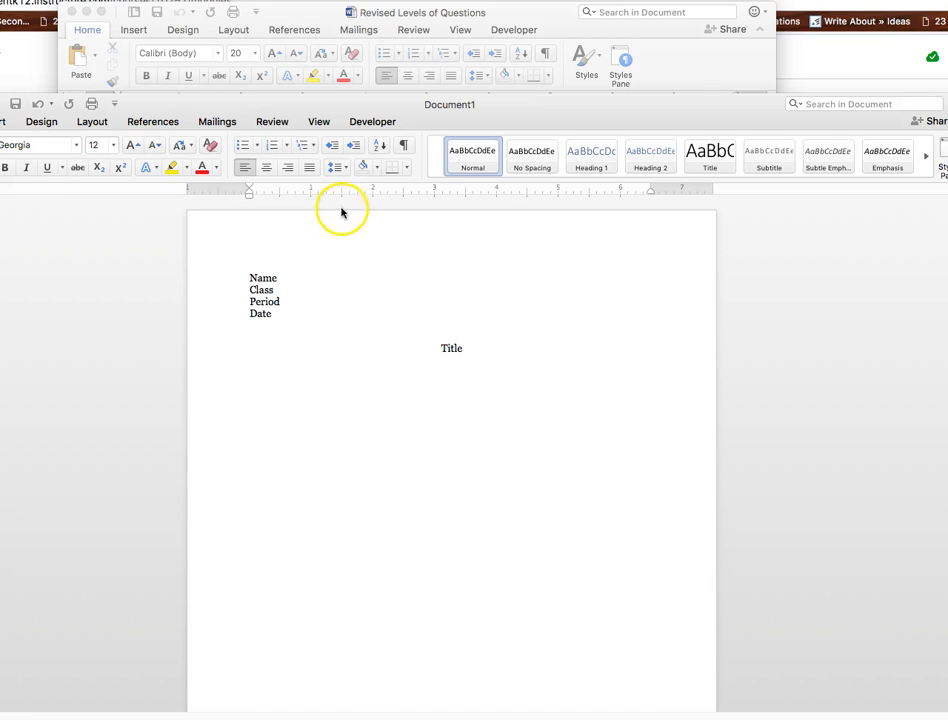
left_click(346, 172)
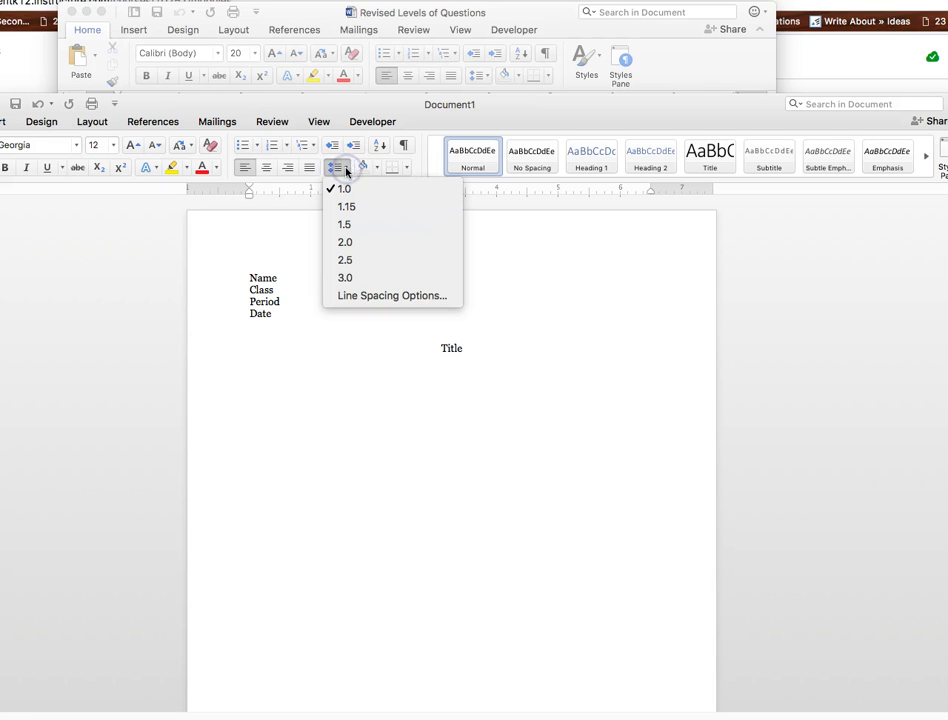
left_click(364, 243)
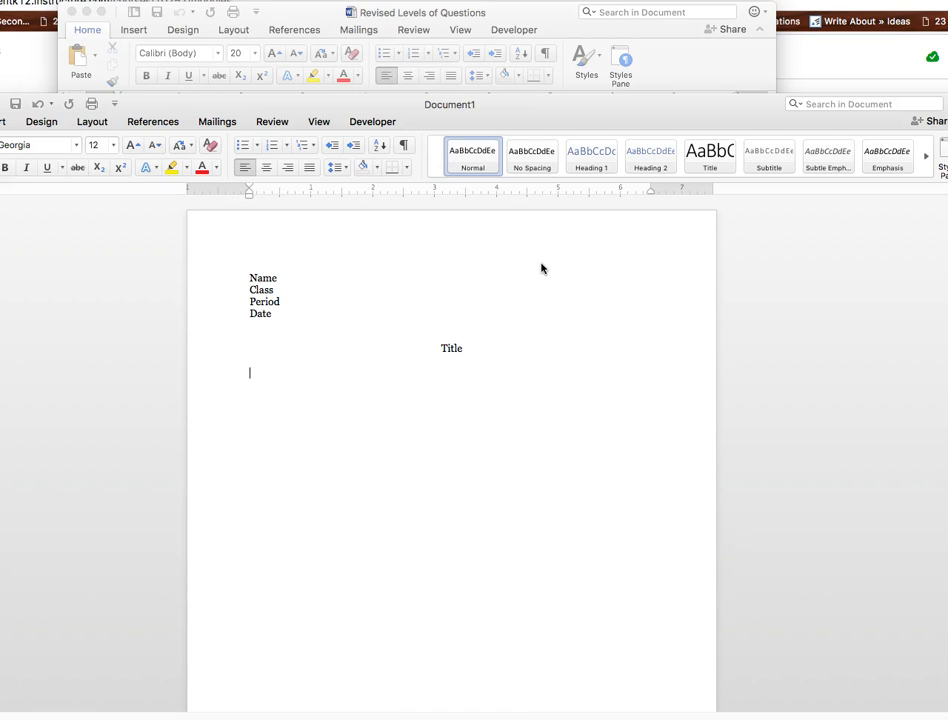
left_click_drag(250, 189, 285, 206)
Step: Write the paragraph "Type away, and don't put an extra space after a period. The reason is the computer is programmed to do the proper spacing for you."
type("Type away, and don't ")
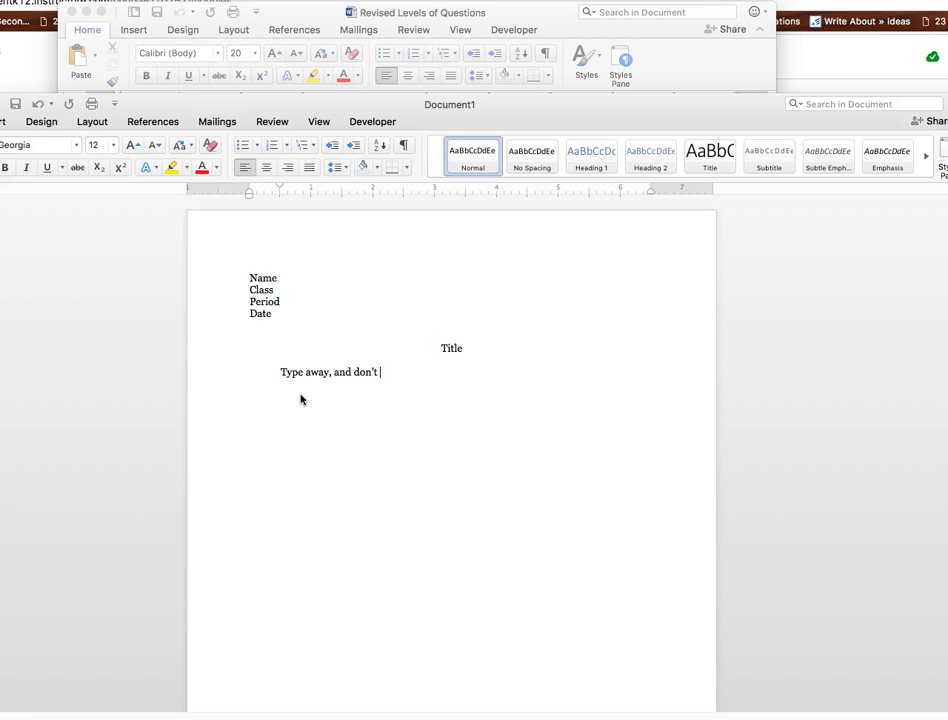
type("put an extra pace after a period.")
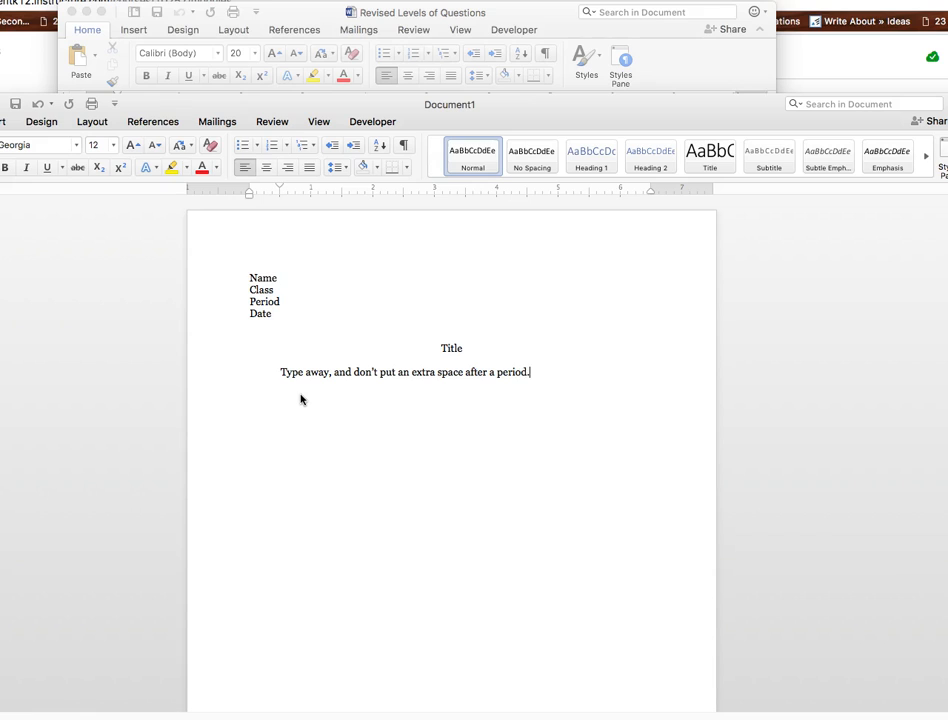
type(" The reason is the computer i")
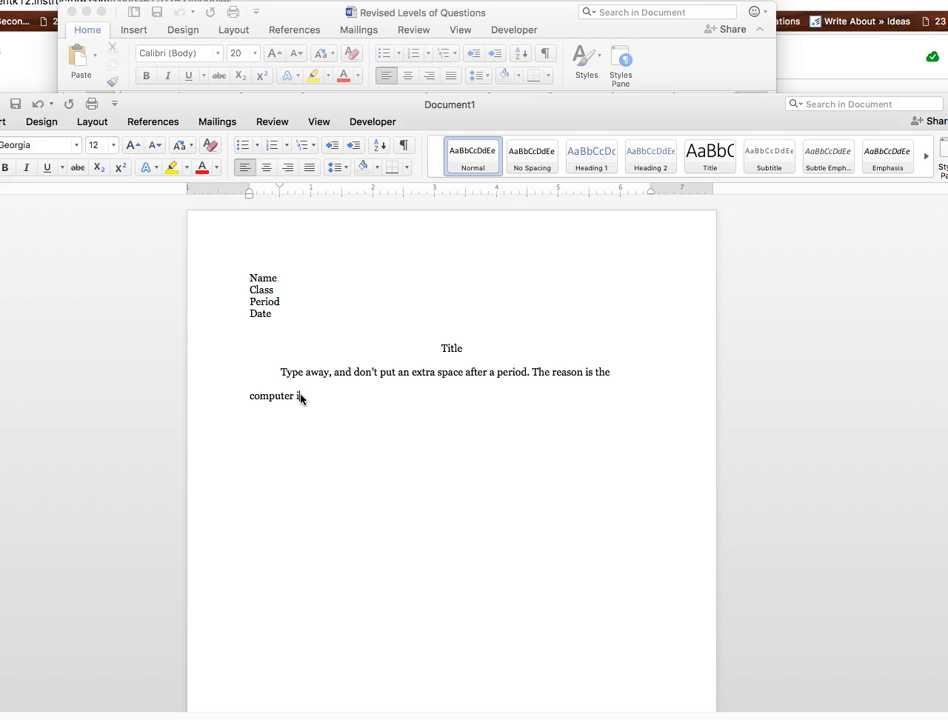
type("s progreammed to do the prop")
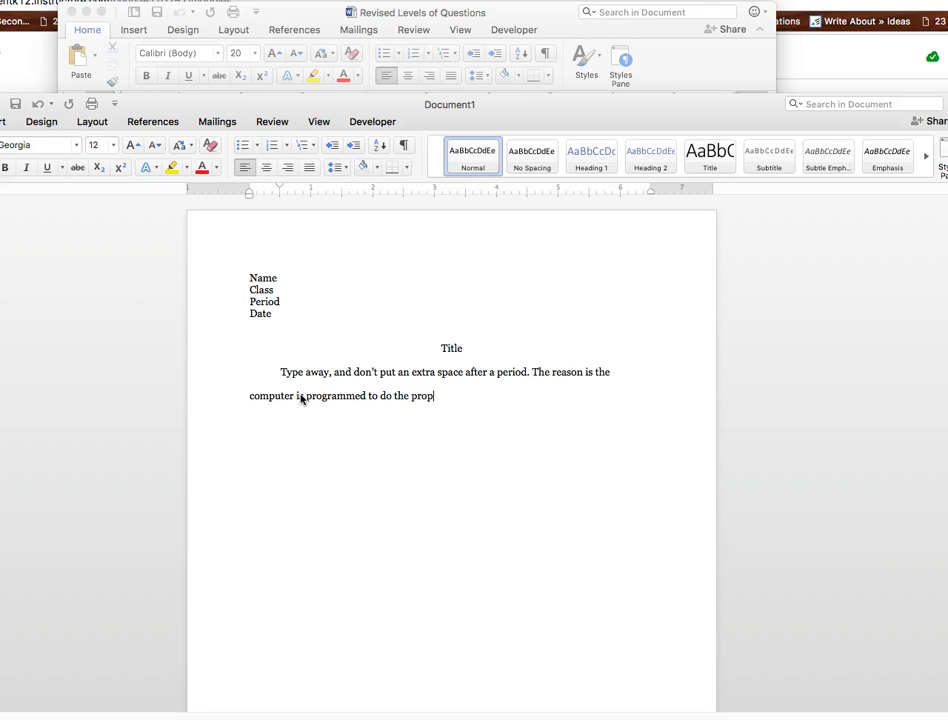
type("er spacing fo ry")
key("BackSpace")
key("BackSpace")
type("yoyou. The other thing")
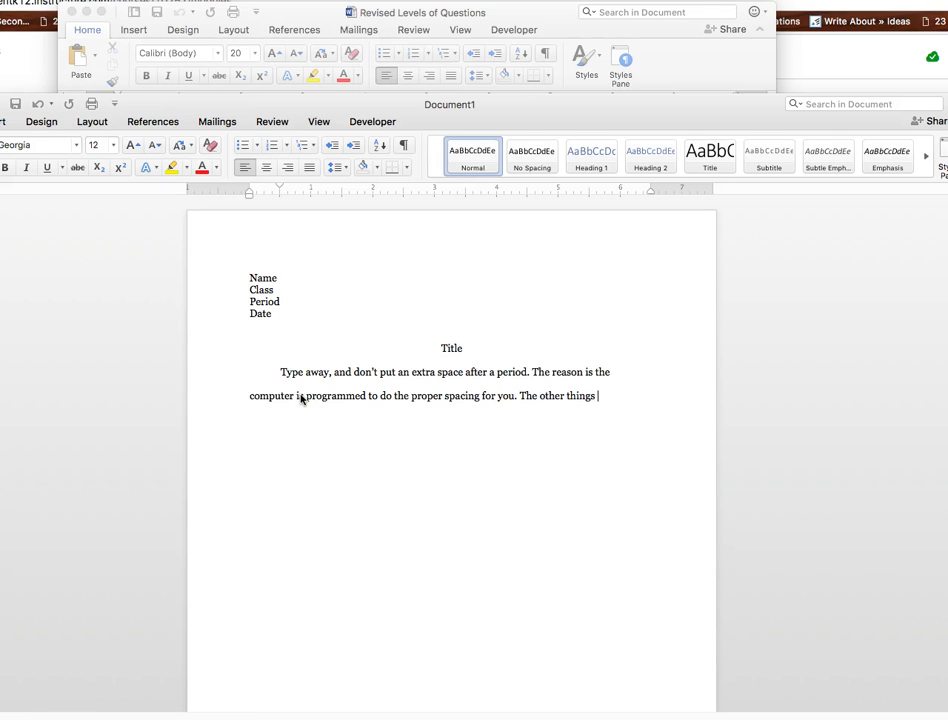
Step: Add the sentences "The other thing is the keyboard will automatically hit the return at the end of a sentence. You don't have to hit enter."
type(" is th")
type("e keyboard willa")
key("BackSpace")
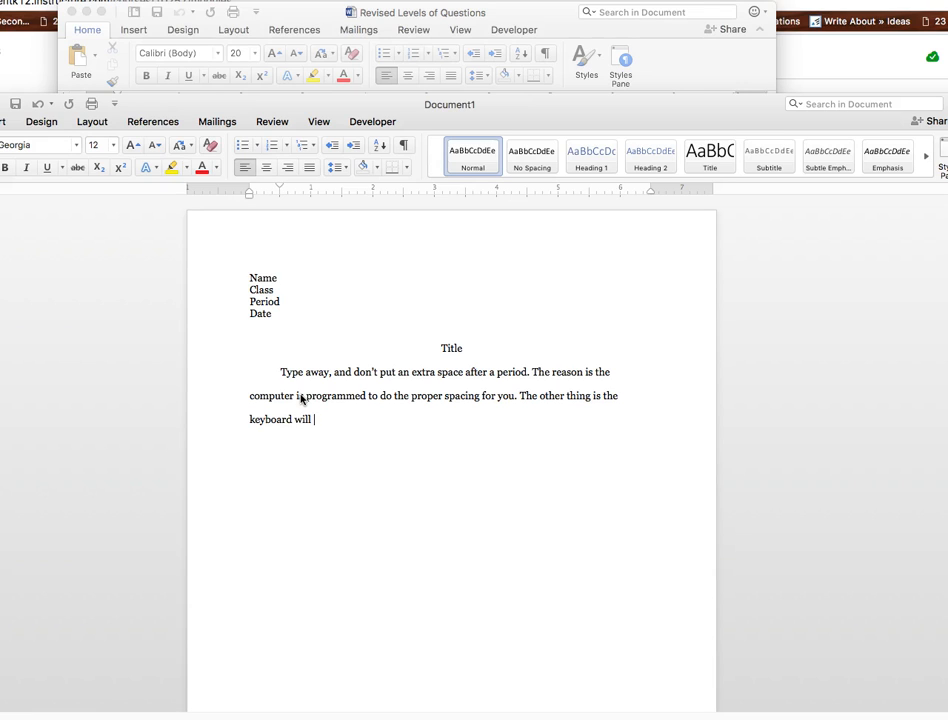
key("BackSpace")
key("BackSpace")
type("utomatically ht")
type("t eh")
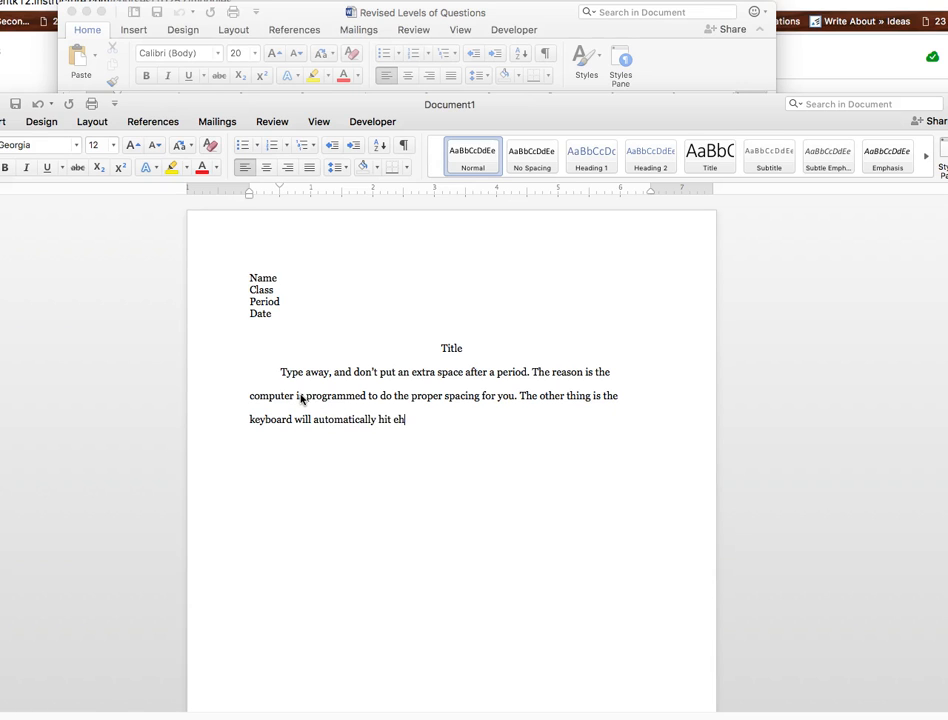
key("BackSpace")
type("the reutn")
key("BackSpace")
key("BackSpace")
key("BackSpace")
type("turn at the end of a p")
key("BackSpace")
type("sentence. You don't have to hit enter.")
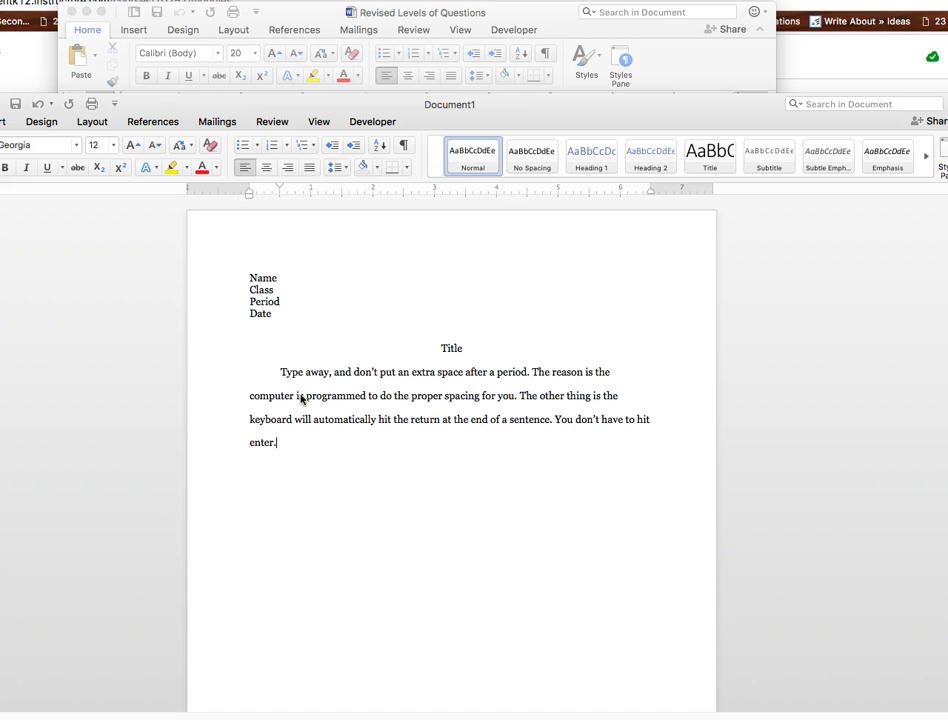
Step: Turn on the display of formatting marks to check the spacing around the body paragraph
left_click_drag(272, 447, 271, 382)
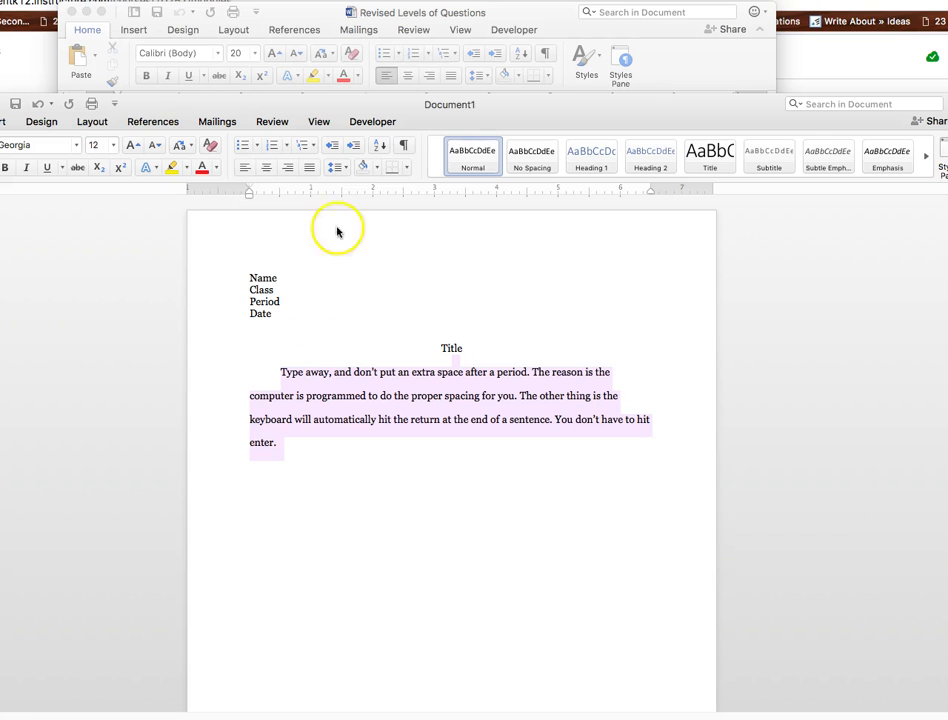
left_click(404, 146)
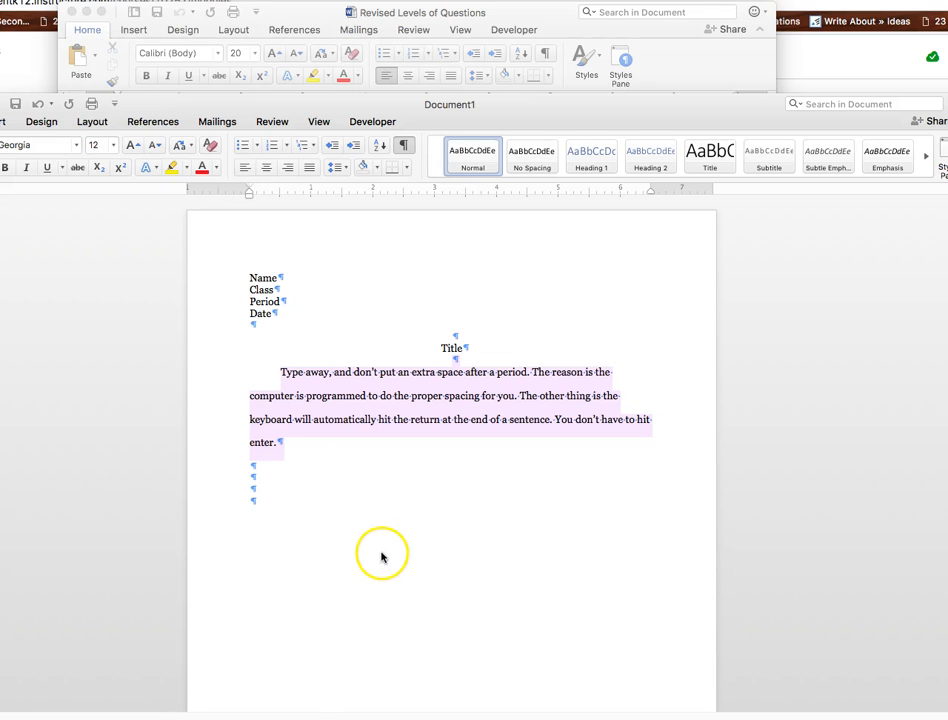
left_click(324, 442)
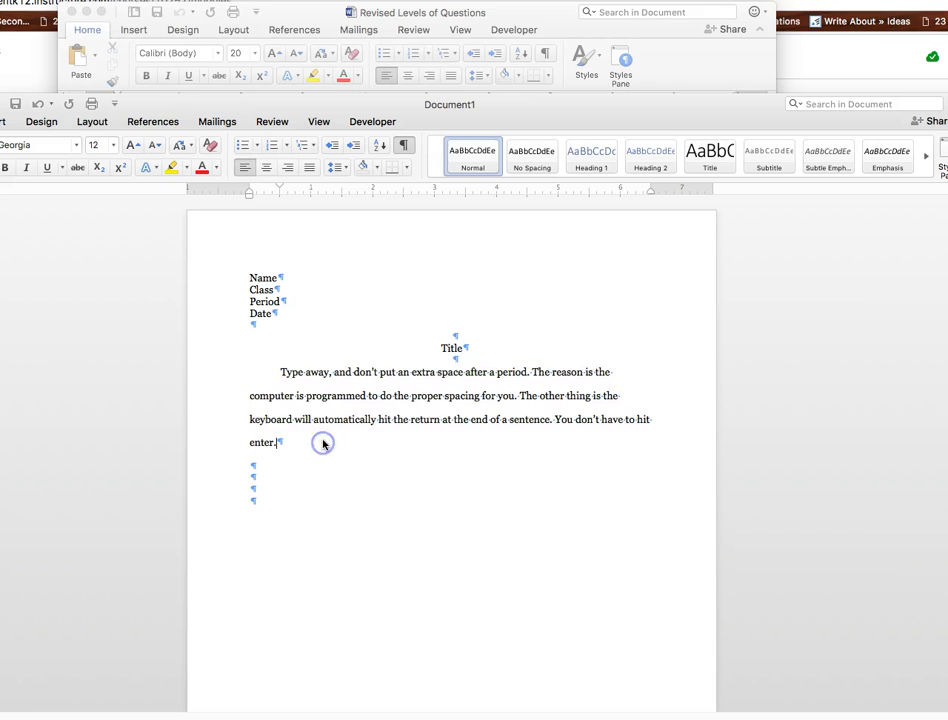
Step: Insert eight blank lines after the end of the body paragraph
key("Return")
key("Return")
key("Return")
key("Return")
key("Return")
key("Return")
key("Return")
key("Return")
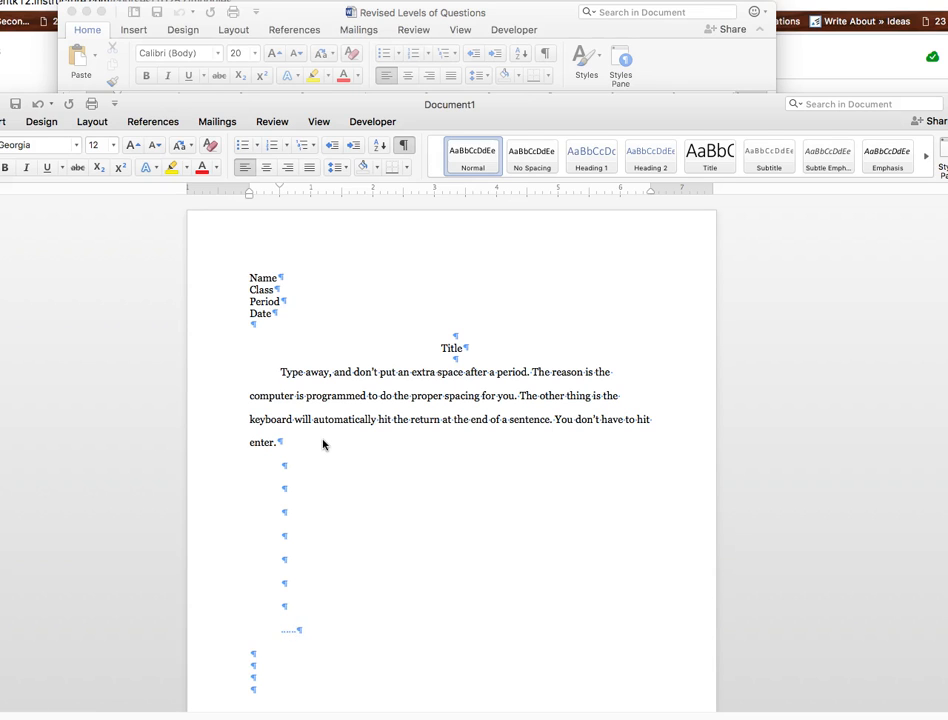
Step: Delete the surplus empty paragraphs below the body text, leaving a single empty line
left_click_drag(259, 693, 275, 461)
key("BackSpace")
left_click(276, 466)
left_click(384, 524)
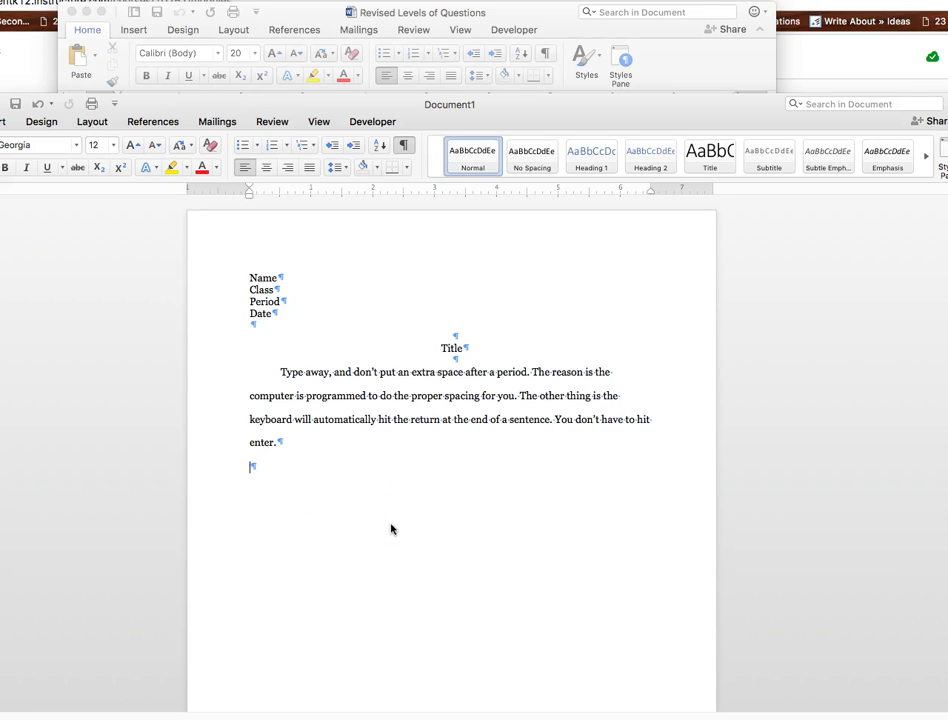